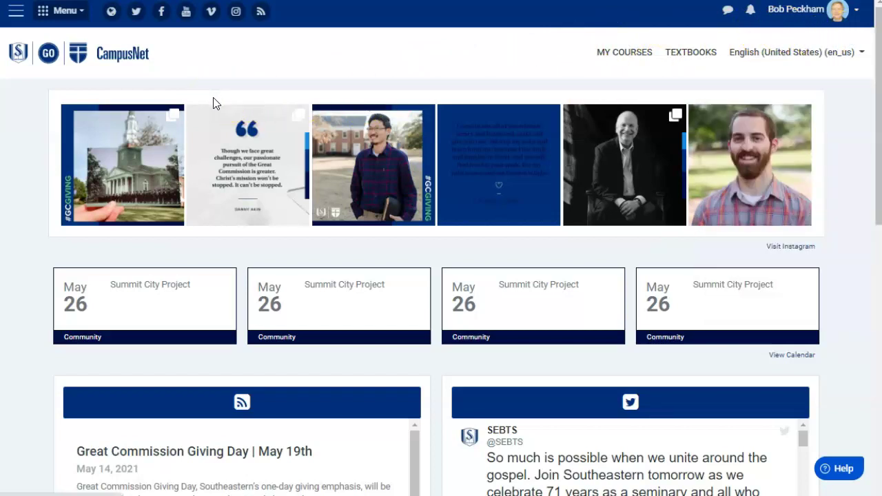
Open the CampusNet Menu dropdown to list the portal's service links
click(61, 16)
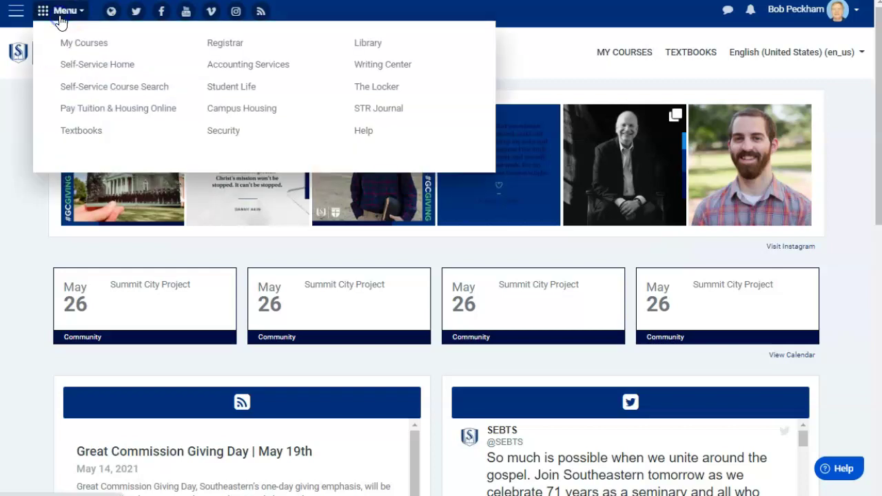
Go to Self-Service Home and reach Registration > Courses with the empty schedule
click(78, 66)
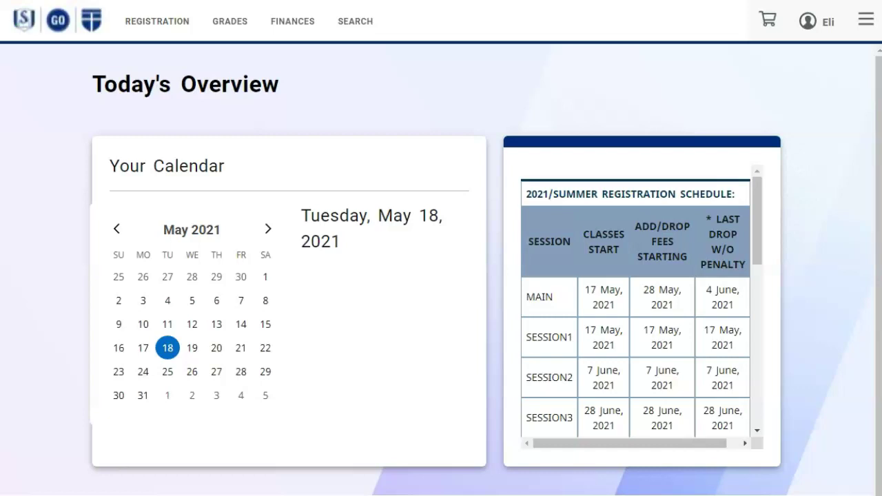
click(155, 26)
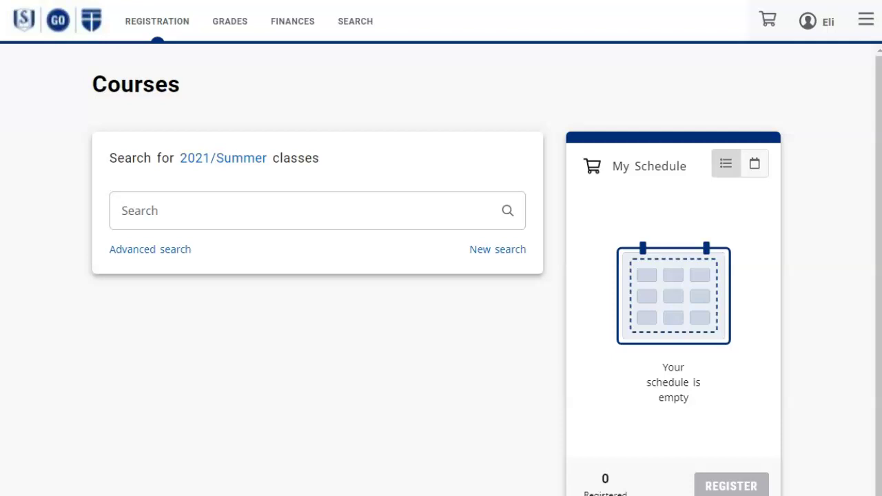
Switch the class search term to 2021/Fall
click(237, 164)
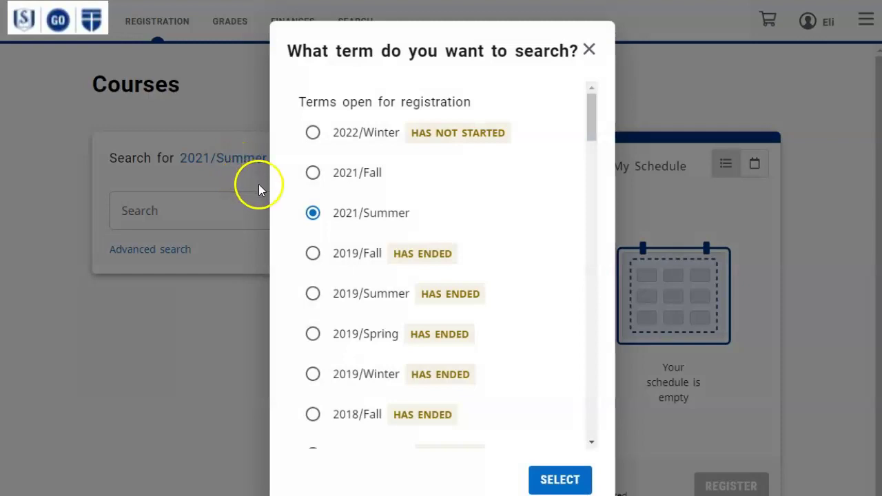
click(314, 172)
click(561, 481)
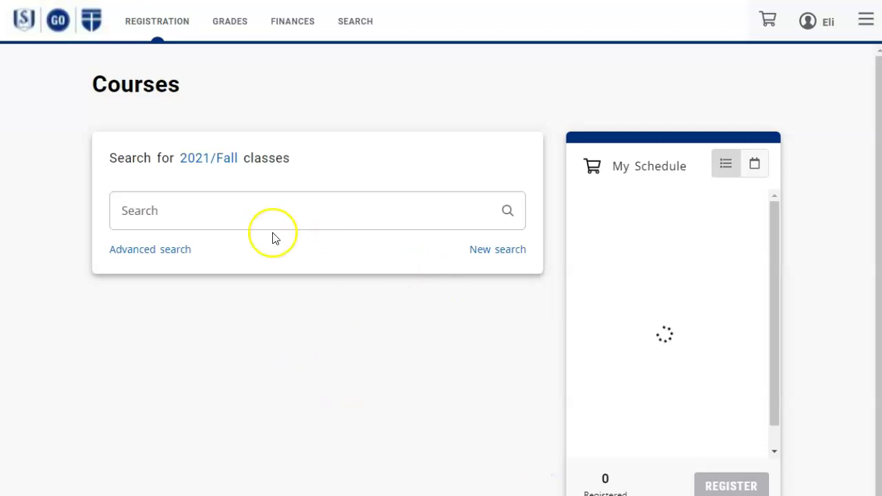
Search 'theology bti4700' and add BTI4700 New Testament Theology, Monday section A, to the cart
click(167, 210)
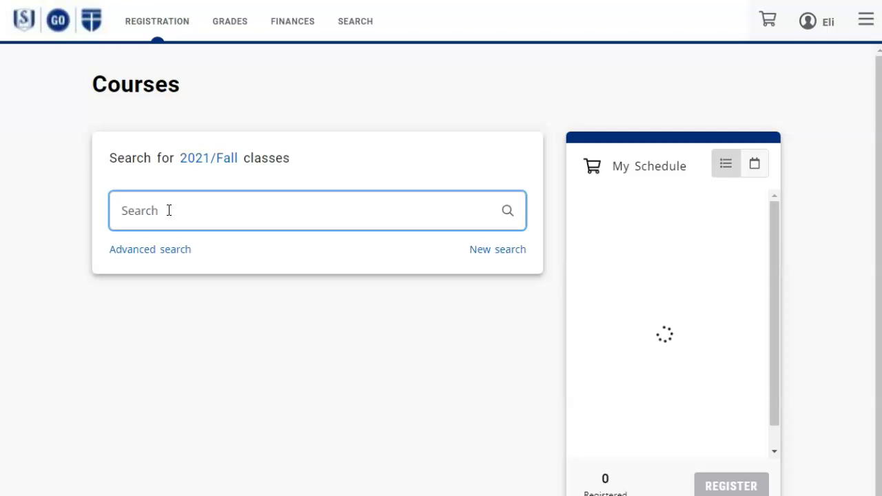
text(theology bti4700)
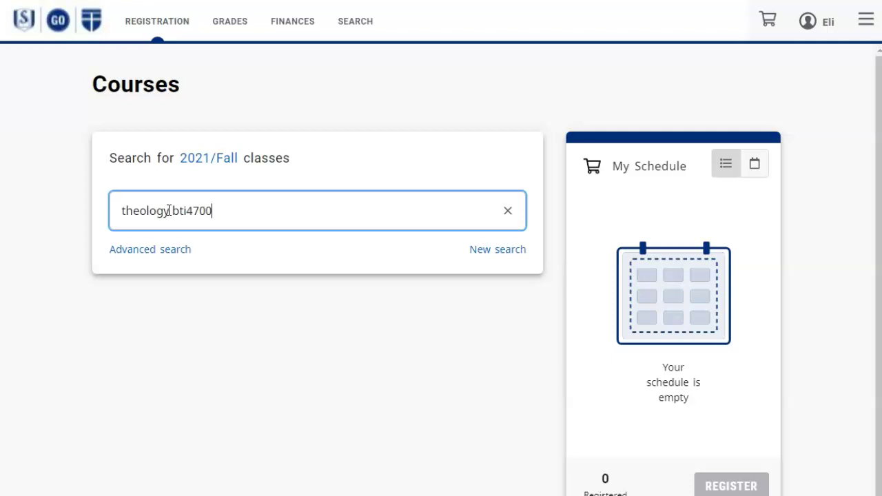
key(Return)
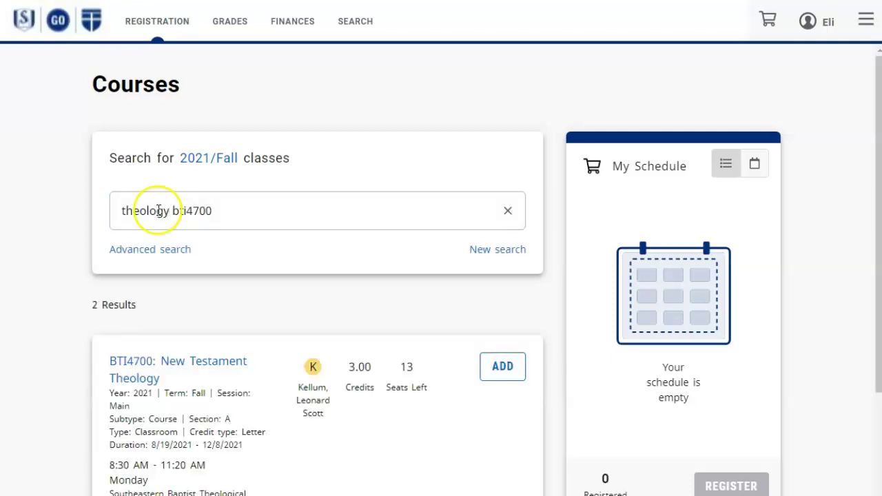
scroll(100, 300, down, 1)
scroll(100, 300, down, 1)
scroll(101, 298, down, 1)
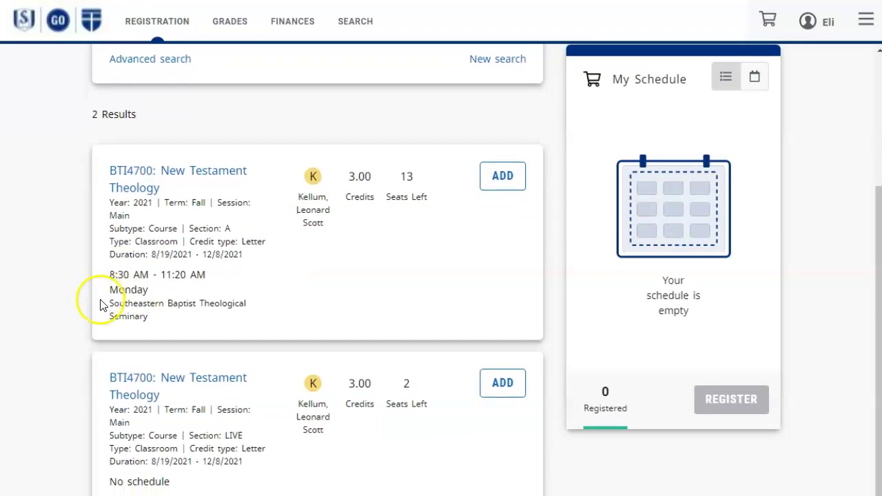
scroll(81, 317, up, 1)
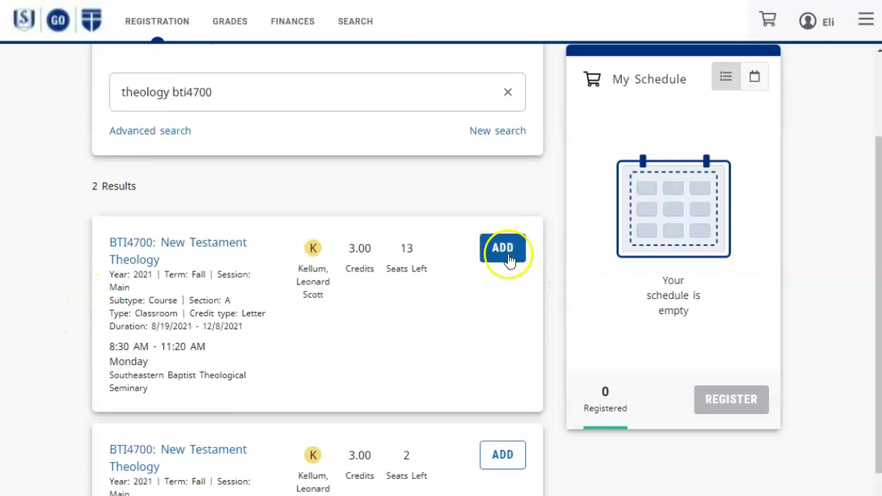
click(507, 257)
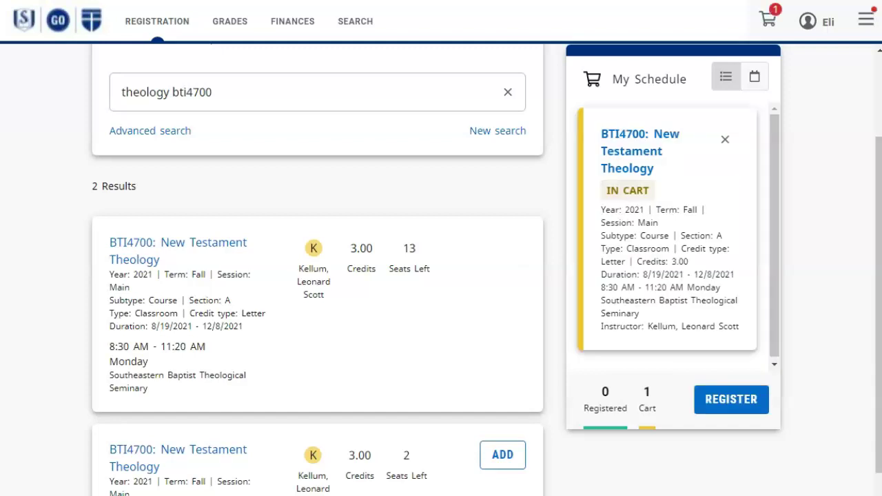
Search 'computers' and add CIS1100 Introduction to Computers, Tuesday/Thursday section A, to the cart
click(252, 142)
drag(211, 94, 55, 95)
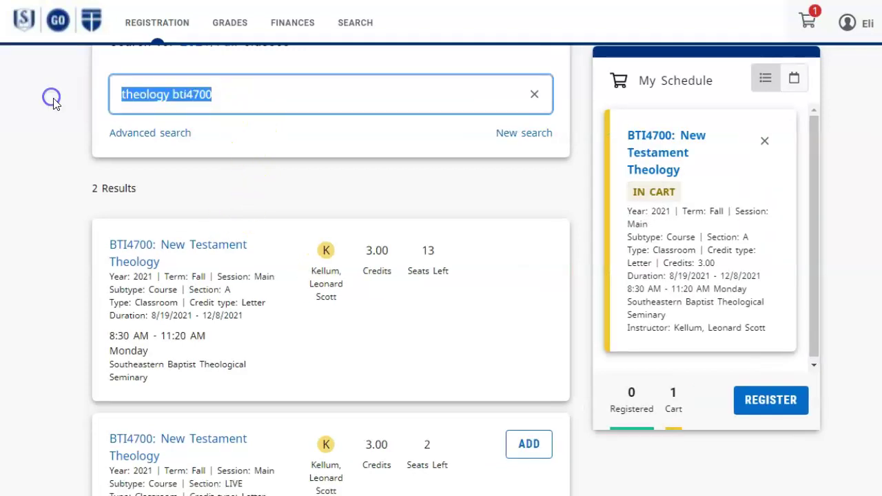
text(computers)
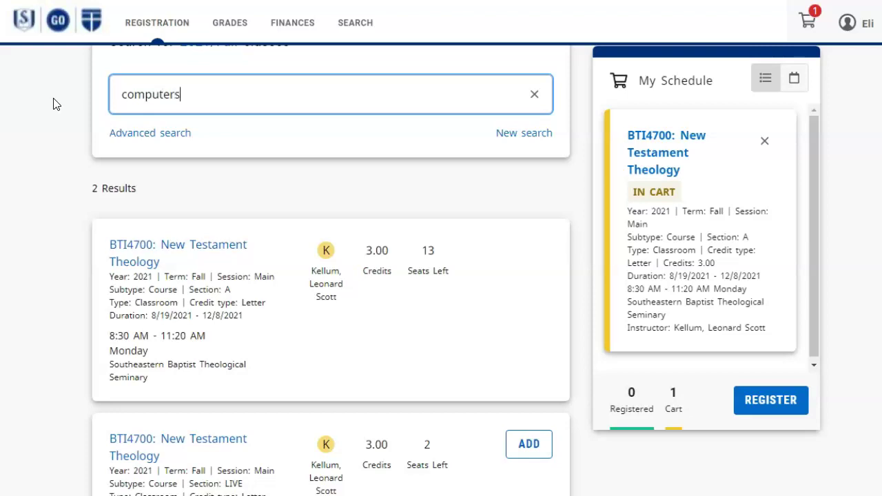
key(Return)
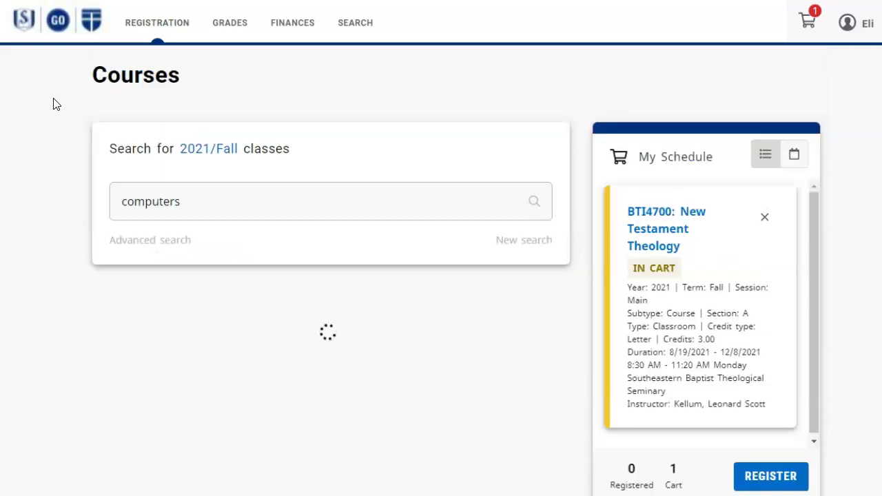
scroll(56, 104, down, 2)
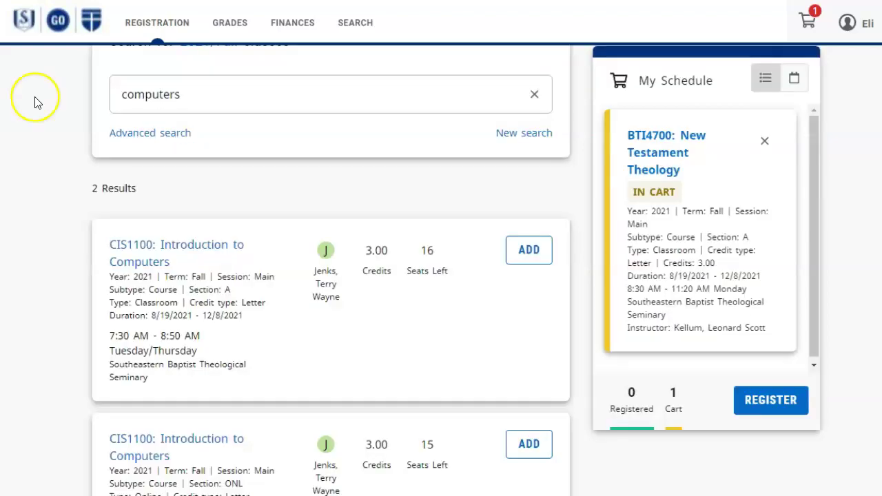
click(529, 250)
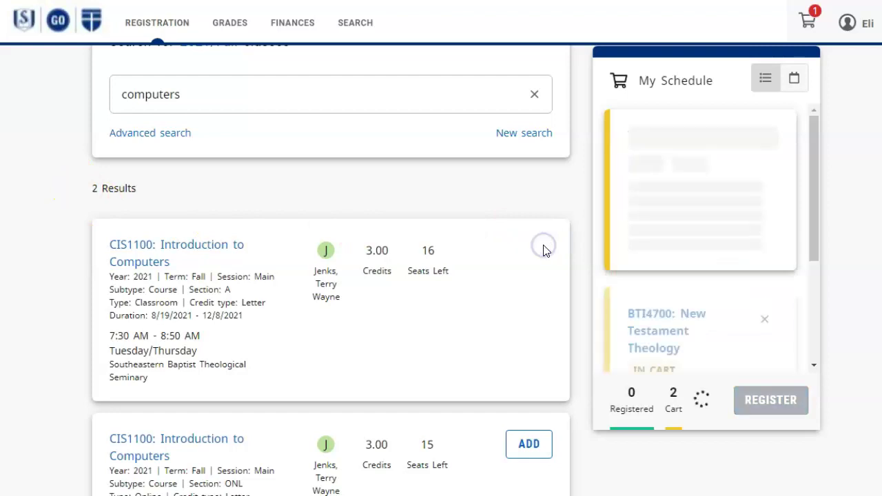
click(545, 269)
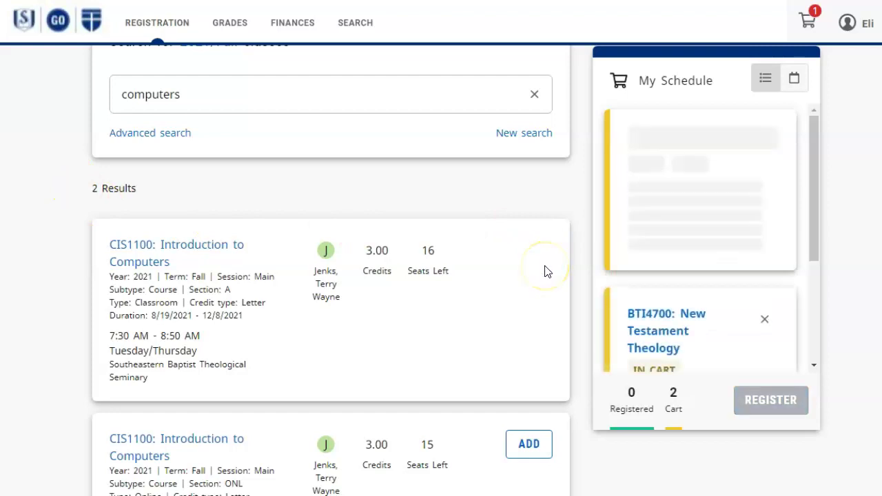
click(545, 277)
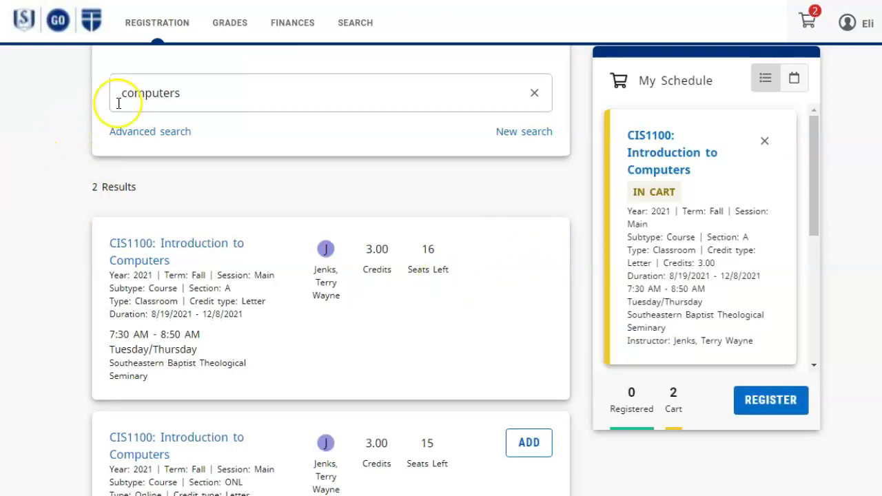
drag(203, 93, 98, 96)
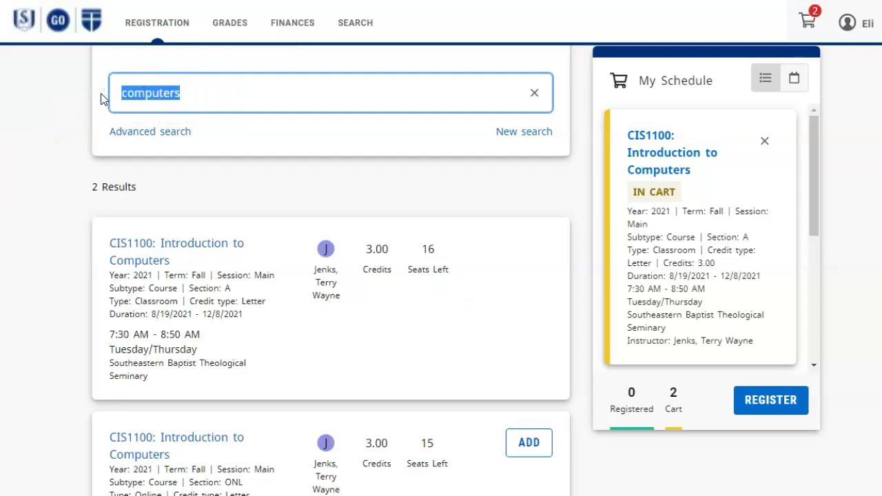
Search 'piano' and join the waitlist for MUS1538 Piano Class, Level 2
text(piano)
key(Return)
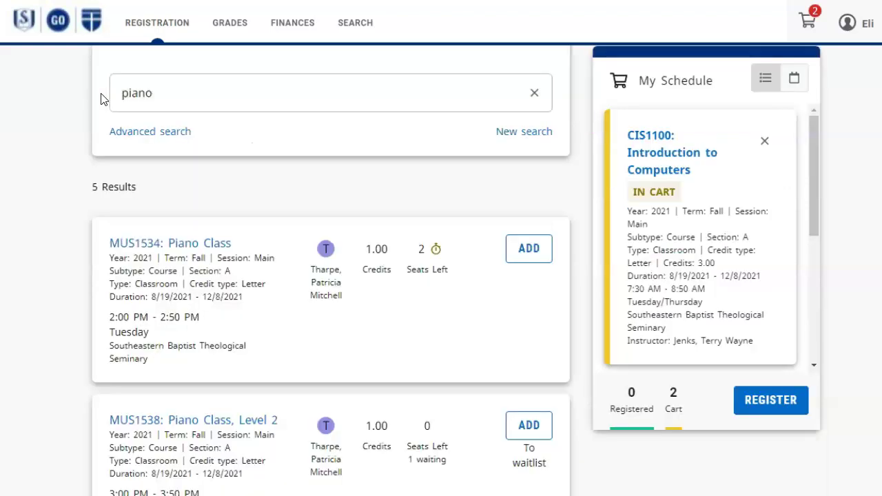
scroll(393, 311, down, 1)
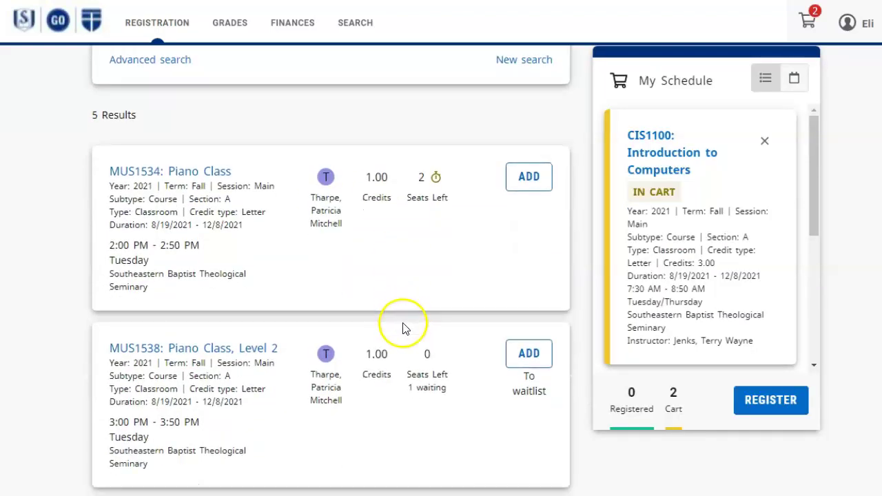
click(528, 355)
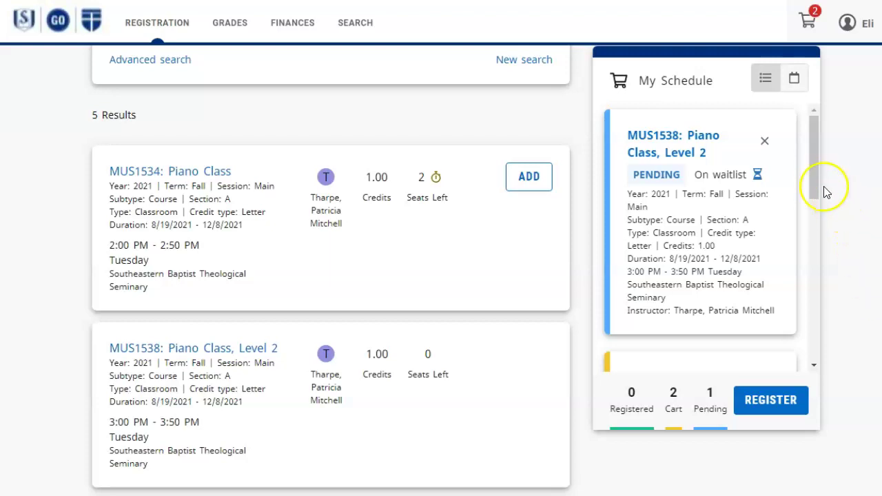
Show the schedule as a weekly calendar, return to the top, and open the Registration menu
mouse_move(813, 193)
mouse_down()
mouse_move(812, 317)
mouse_move(805, 164)
mouse_up()
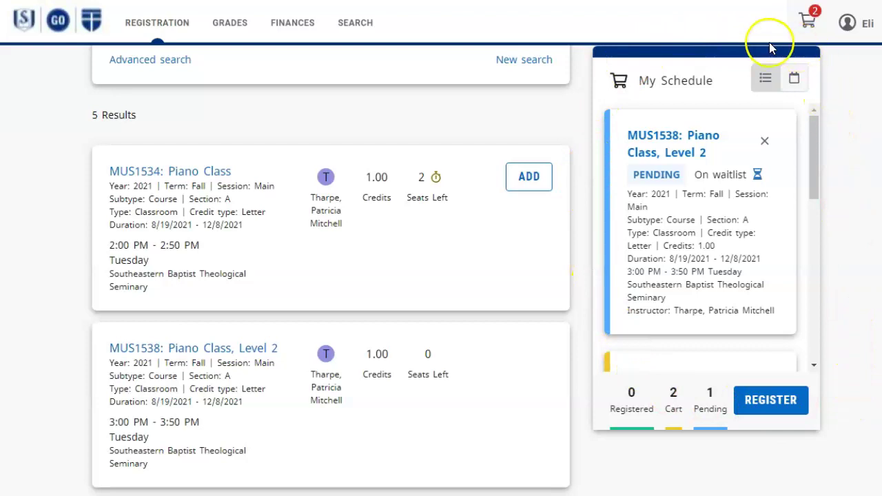
click(797, 79)
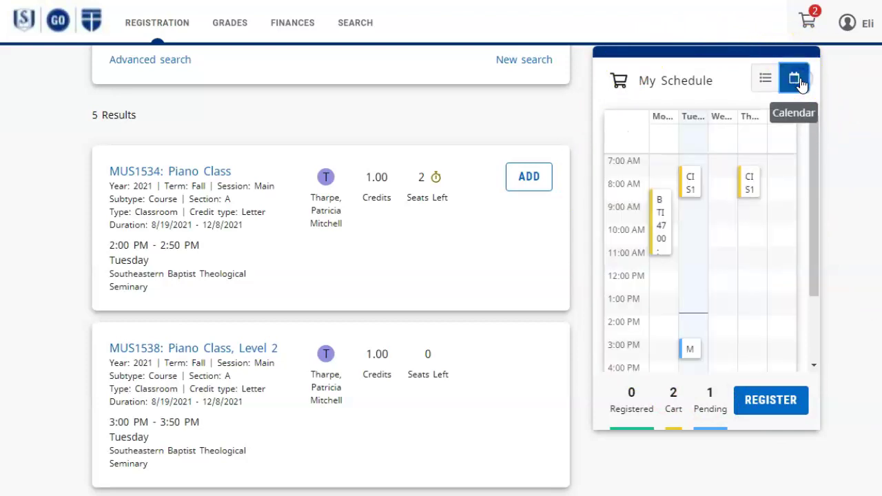
drag(814, 189, 813, 181)
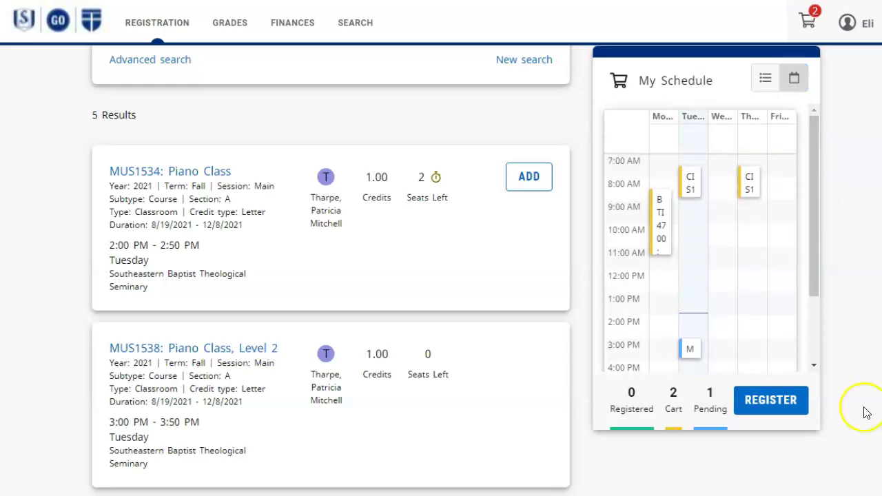
scroll(159, 309, up, 3)
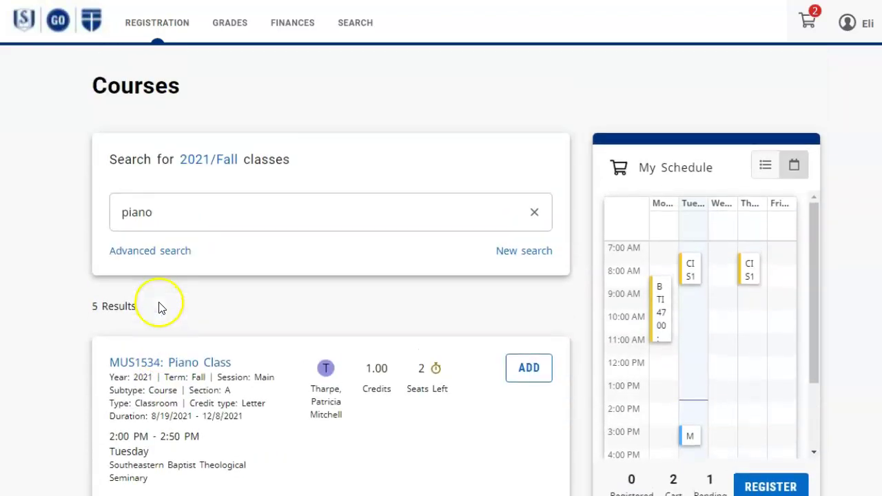
click(144, 27)
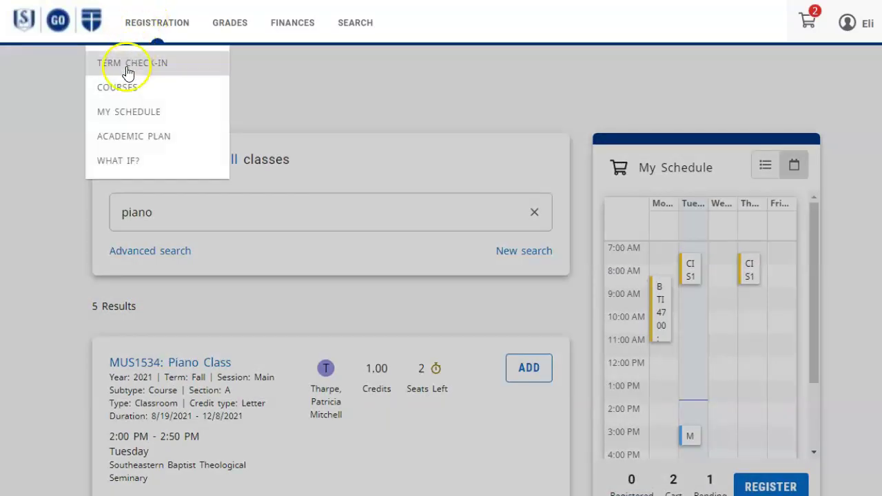
Open the 2021/Fall My Schedule page and look over its calendar
click(120, 112)
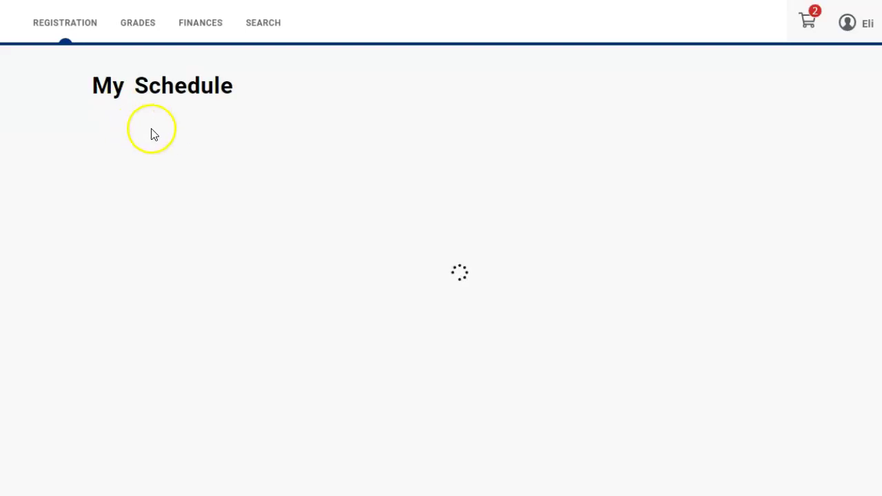
scroll(225, 222, down, 2)
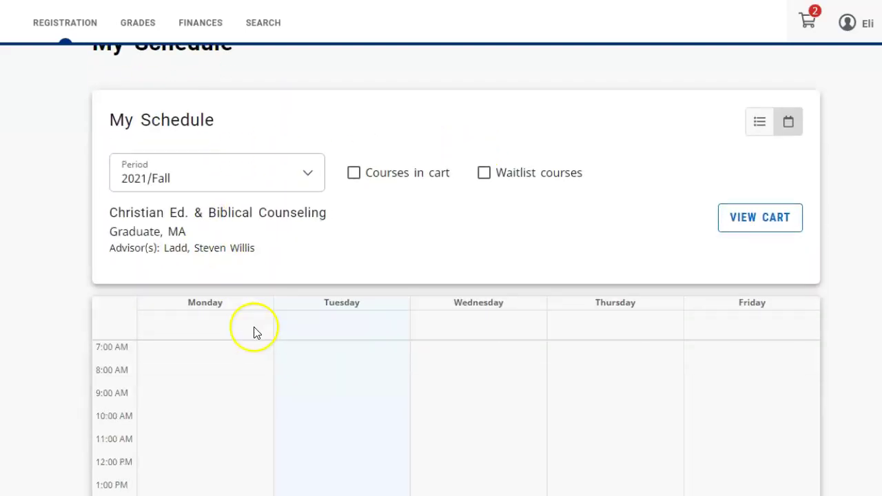
scroll(256, 331, down, 3)
scroll(262, 340, down, 2)
scroll(266, 340, up, 1)
scroll(267, 343, up, 2)
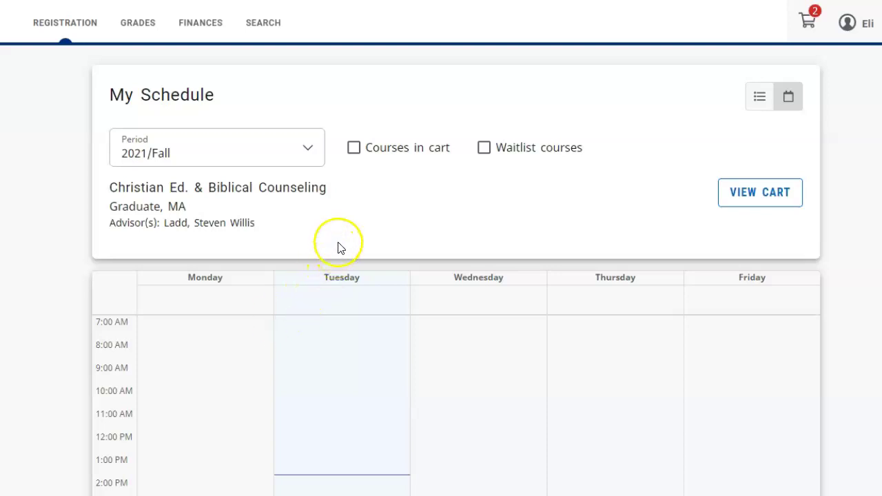
Show both cart and waitlisted courses on the weekly calendar
click(353, 148)
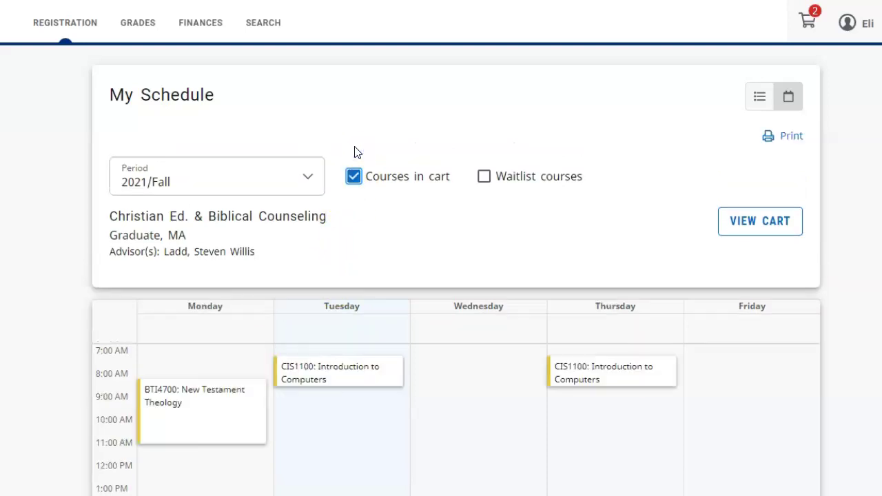
scroll(498, 384, down, 3)
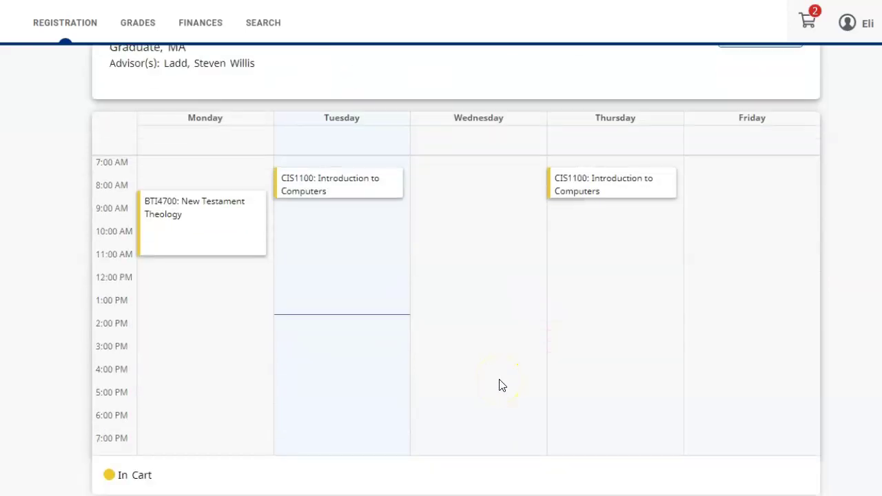
scroll(501, 385, up, 4)
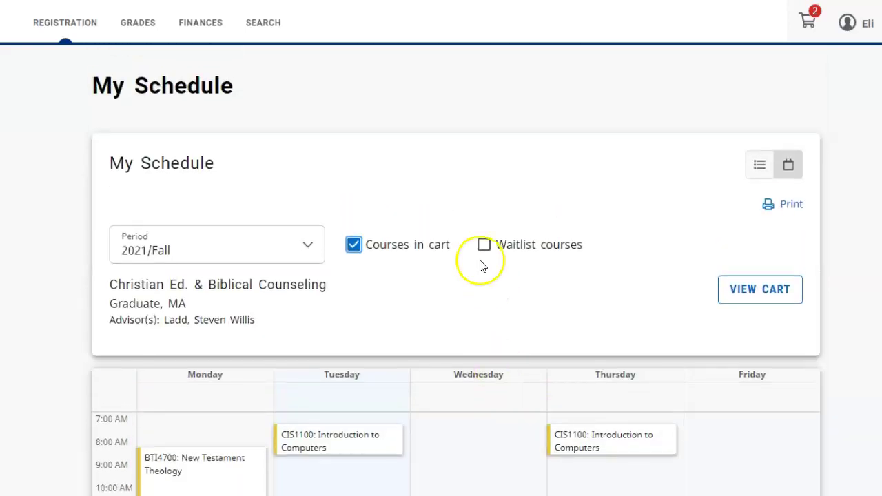
click(484, 246)
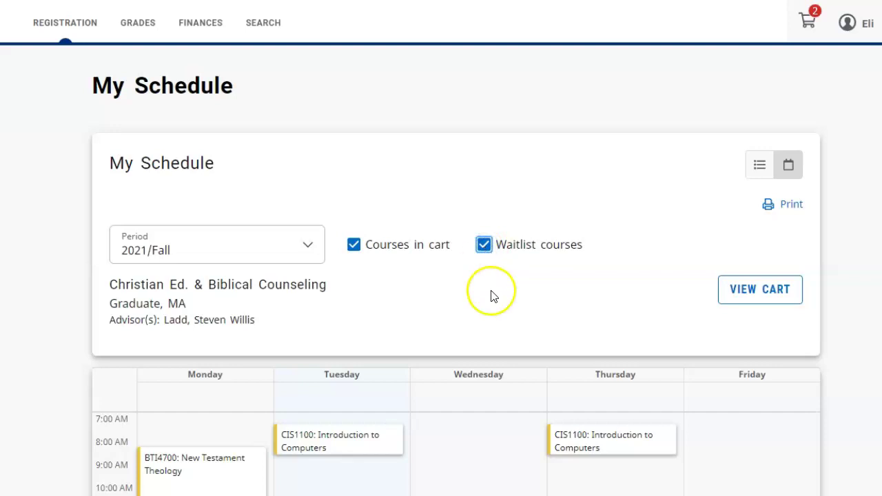
scroll(494, 303, down, 4)
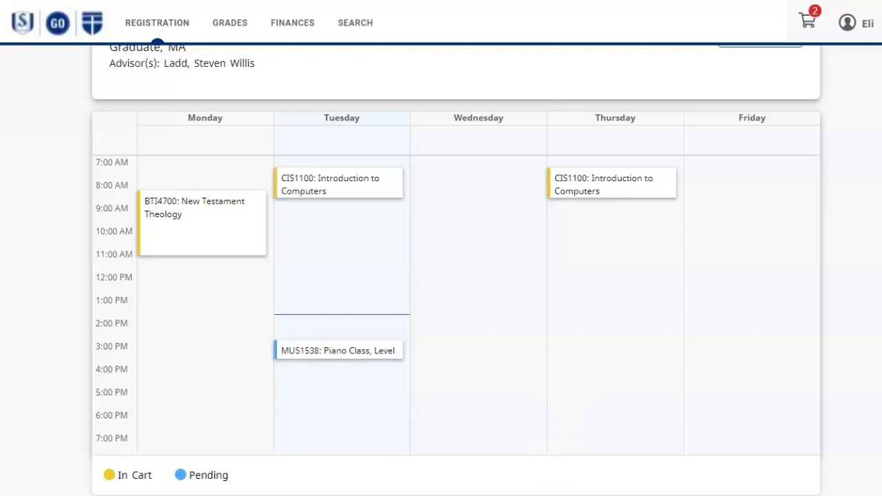
scroll(281, 441, up, 1)
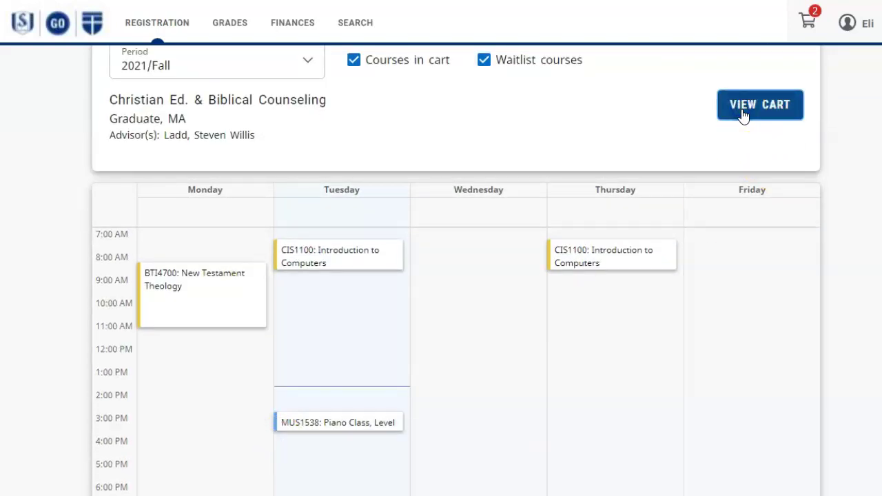
Open the cart view and remove CIS1100 Introduction to Computers from it
click(743, 115)
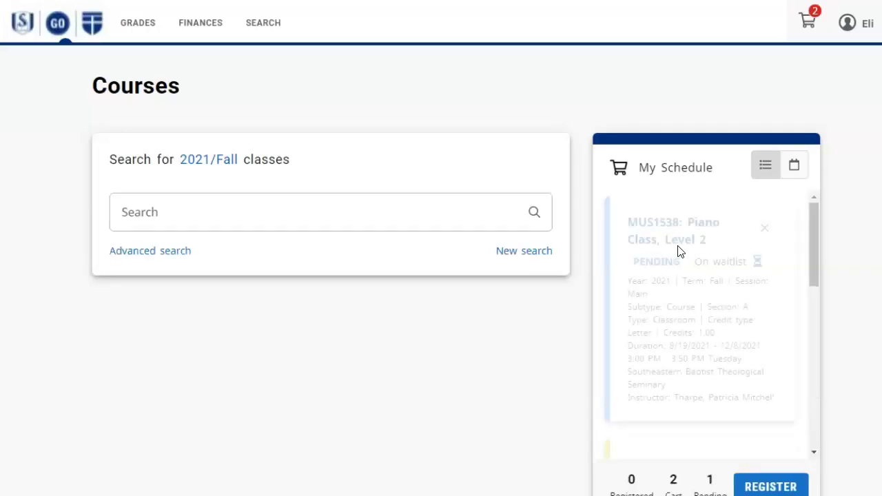
scroll(742, 276, down, 1)
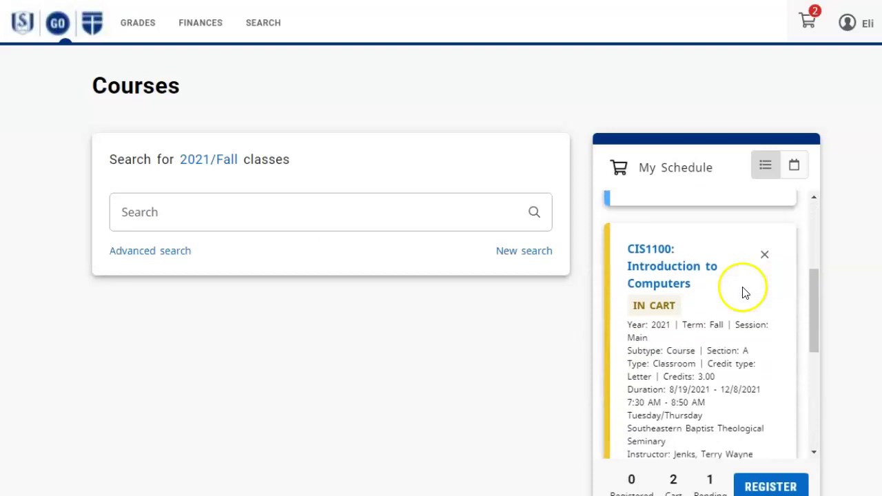
click(764, 256)
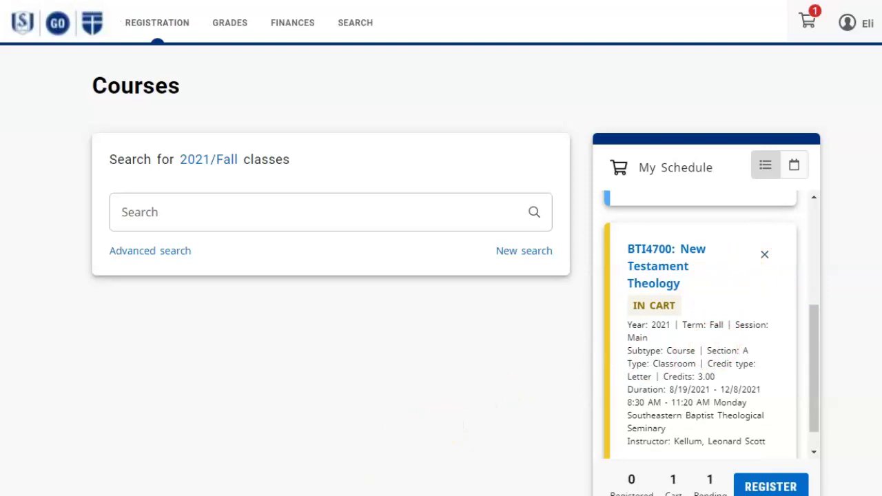
scroll(770, 366, down, 1)
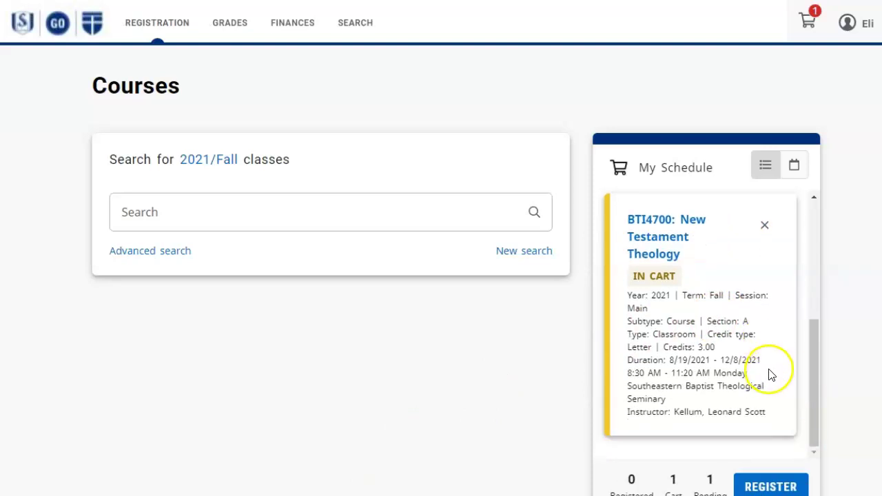
scroll(772, 372, up, 1)
scroll(774, 378, up, 3)
scroll(772, 386, up, 2)
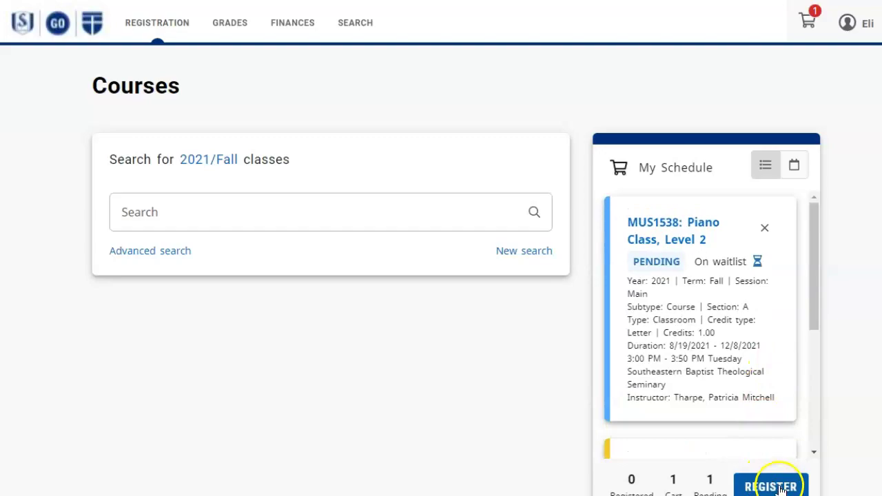
Register BTI4700 New Testament Theology from the cart, then remove the pending MUS1538 Piano Class
click(776, 485)
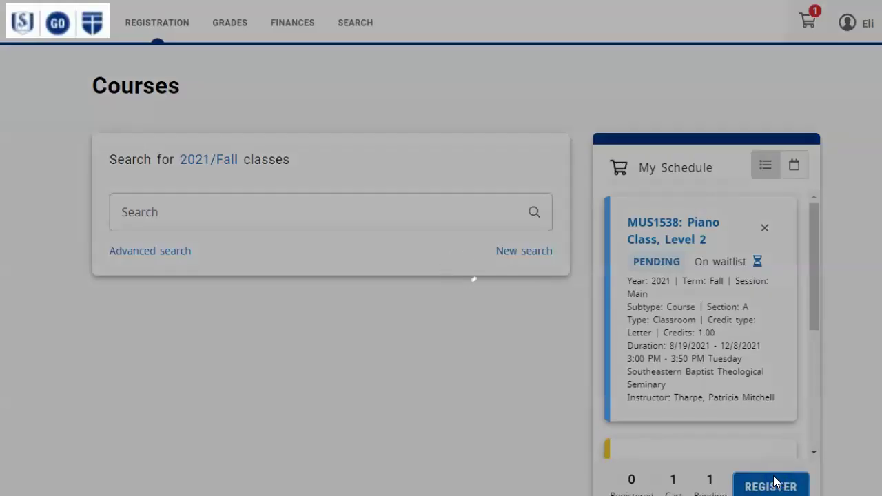
click(770, 486)
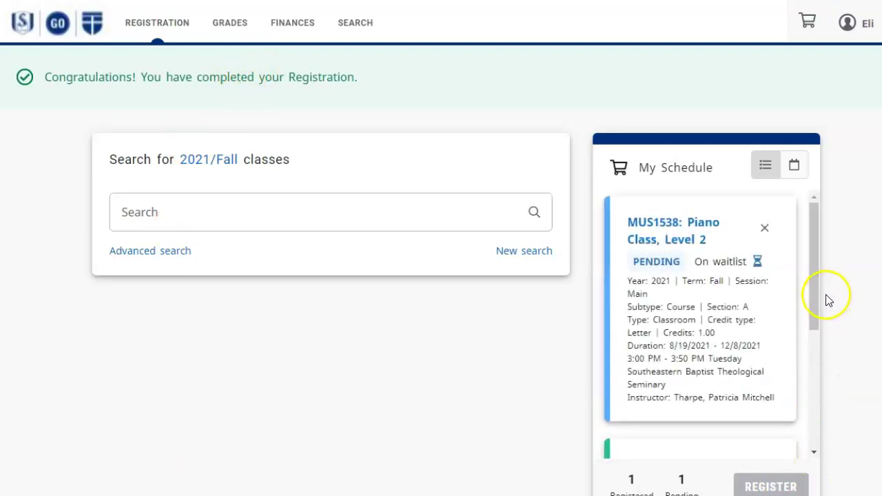
mouse_move(816, 321)
mouse_down()
mouse_move(818, 354)
mouse_move(813, 295)
mouse_up()
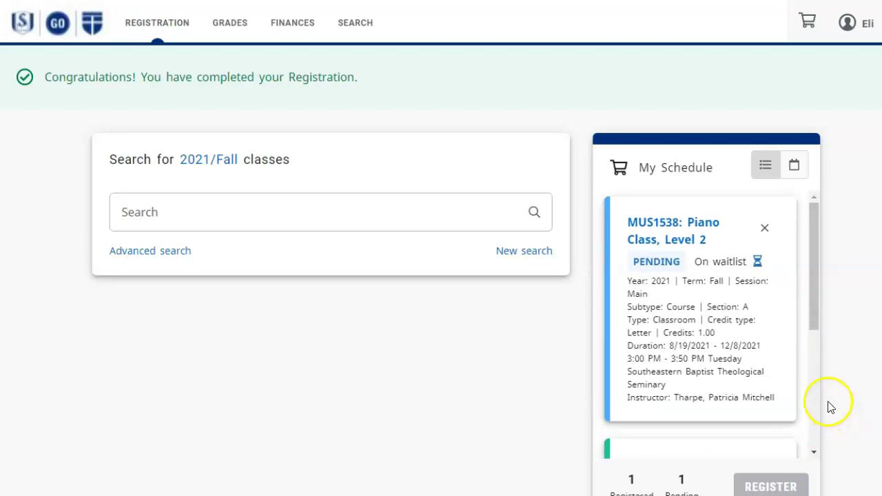
click(766, 232)
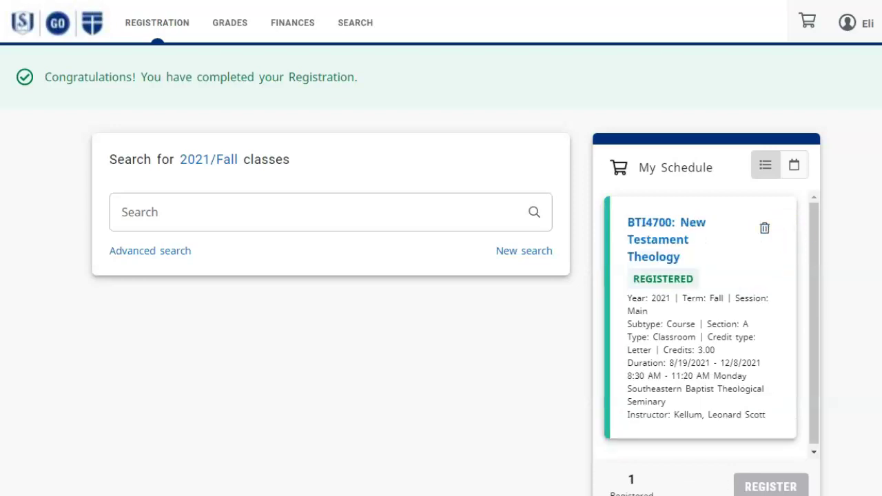
Drop the registered BTI4700 New Testament Theology course, confirming with DROP COURSE
click(765, 232)
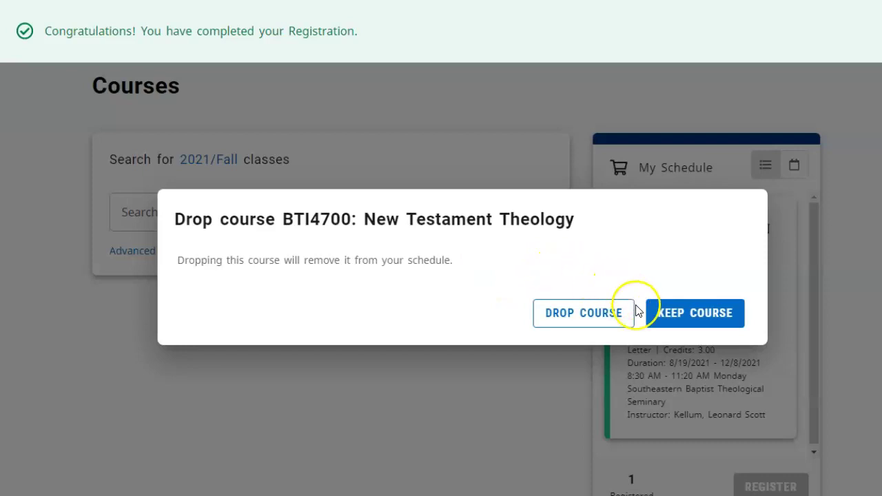
click(600, 314)
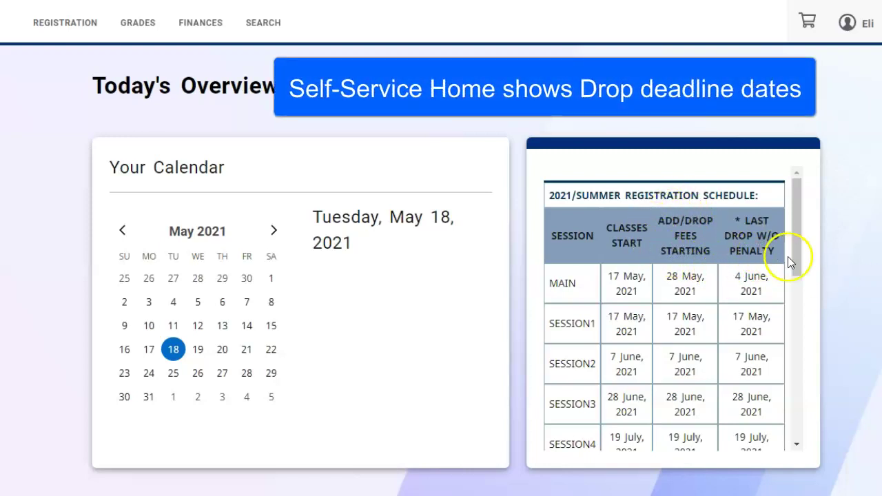
Scroll the registration schedule panel down to the 2021/Fall drop deadlines and late-fee footnotes
drag(796, 256, 791, 437)
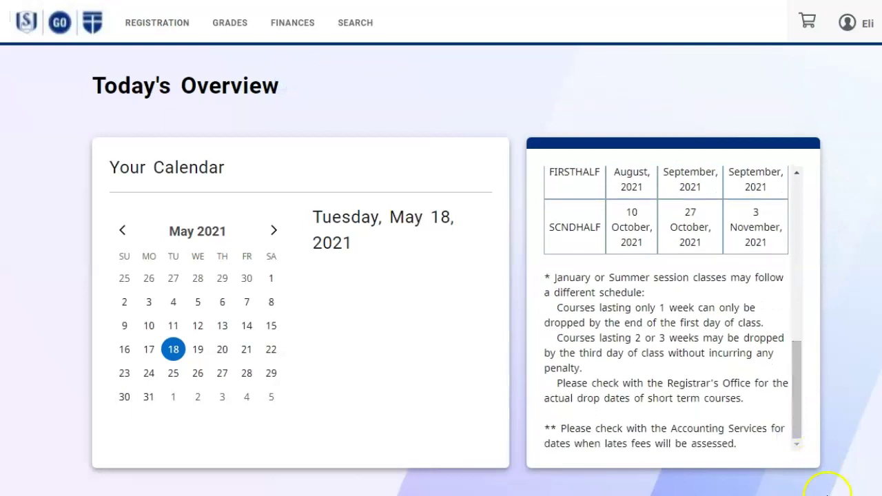